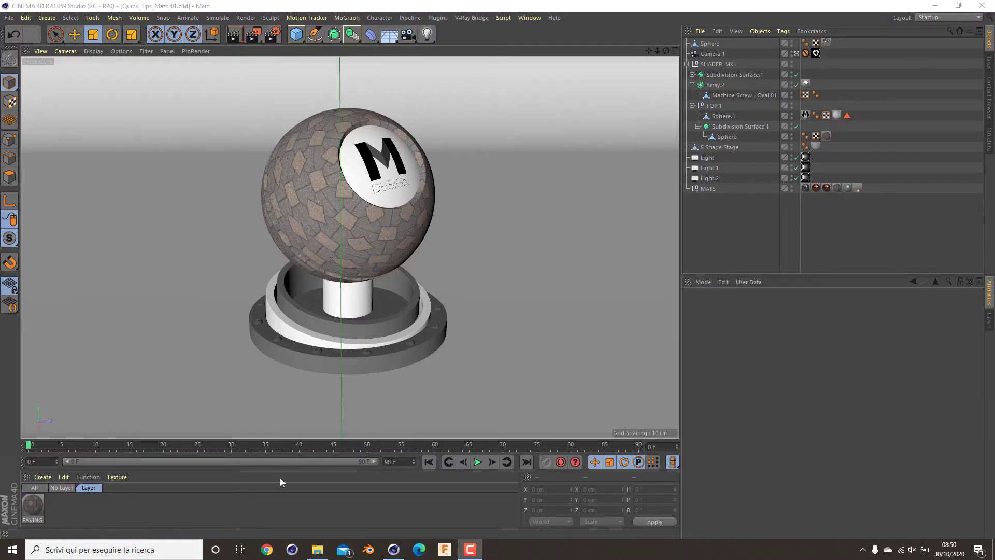
Open the PAVING_01 material in the Material Editor and reposition the editor window.
{"action": "double_click", "coordinate": [33, 505]}
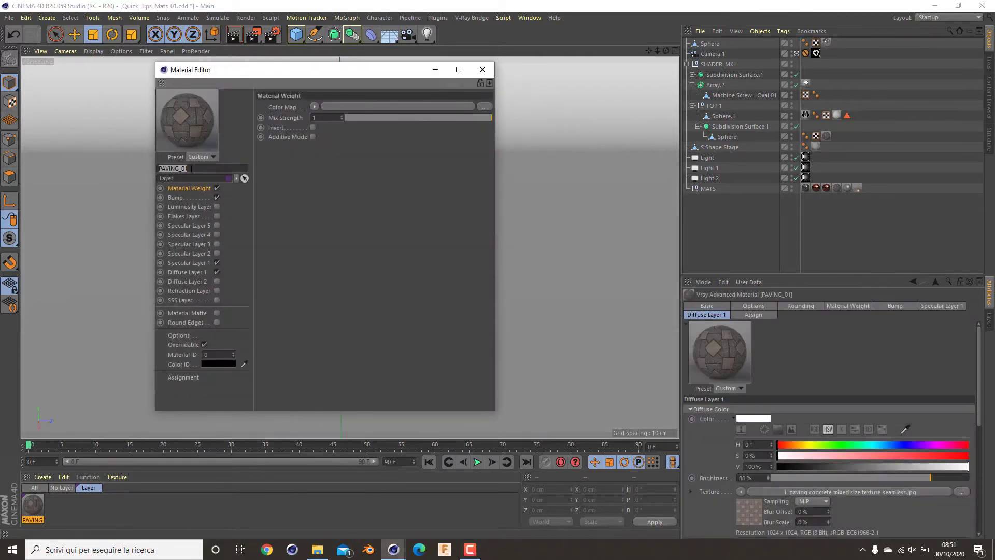
{"action": "left_click", "coordinate": [273, 71]}
{"action": "left_click_drag", "start_coordinate": [275, 76], "coordinate": [276, 61]}
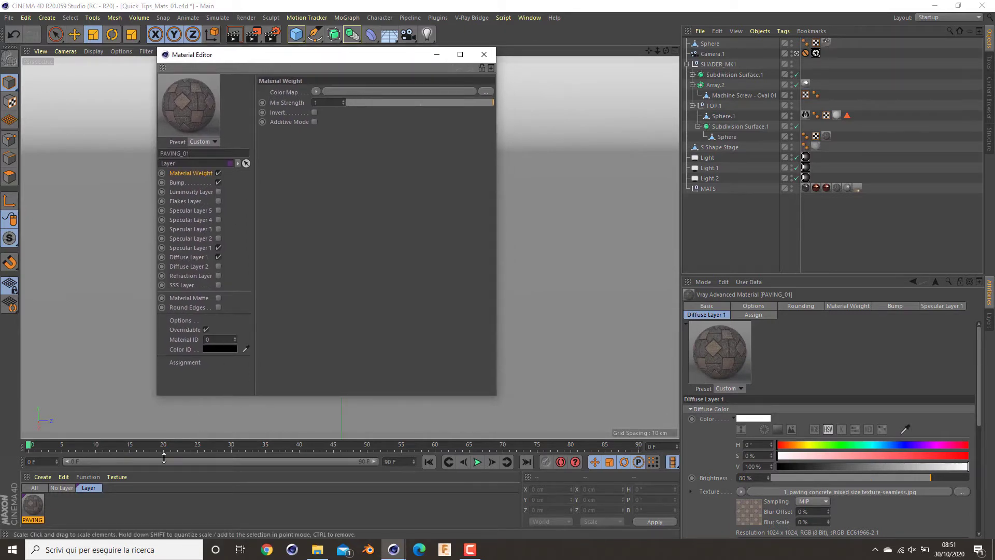
{"action": "left_click", "coordinate": [51, 477]}
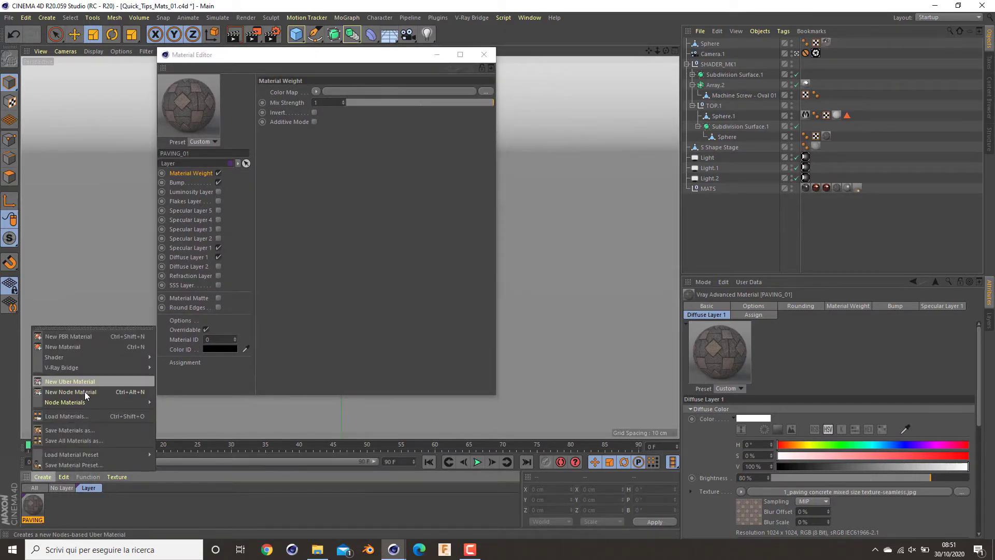
{"action": "mouse_move", "coordinate": [91, 365]}
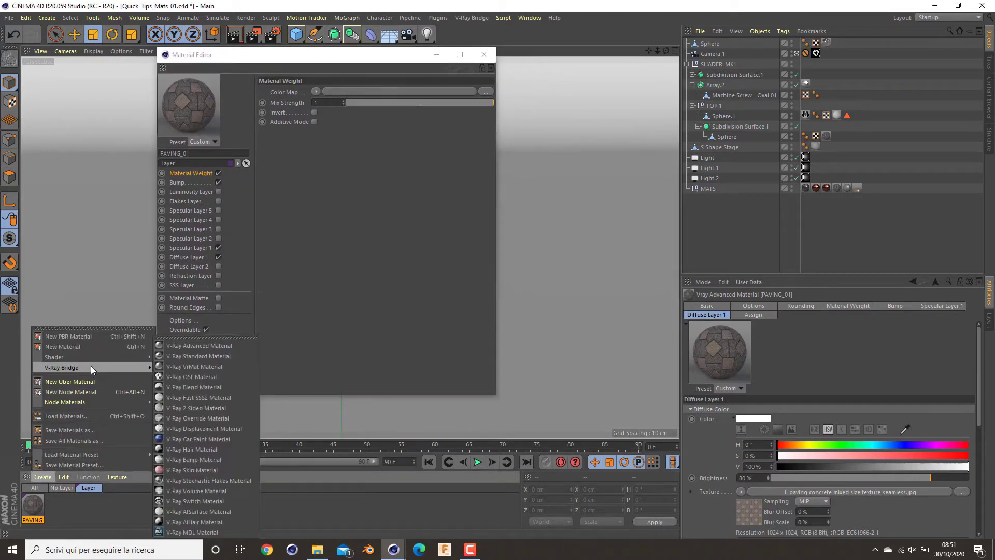
{"action": "left_click", "coordinate": [200, 347]}
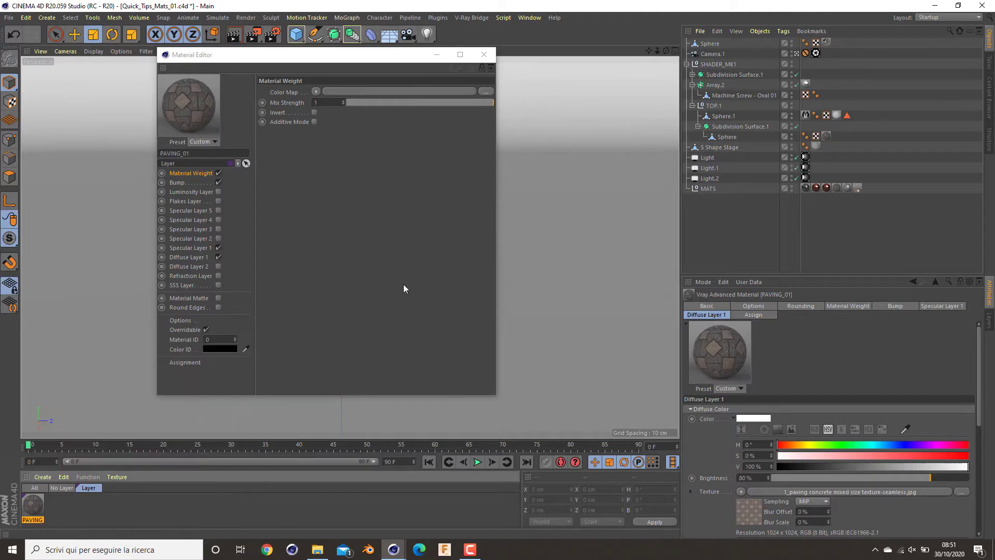
Review the material's Diffuse Layer 1 settings and its paving concrete texture image in the tex folder.
{"action": "left_click", "coordinate": [207, 257]}
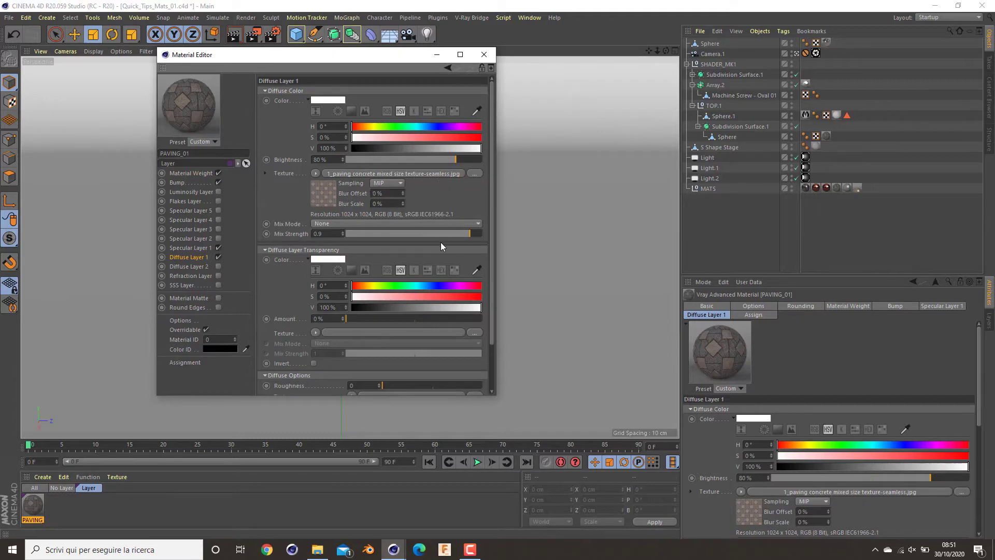
{"action": "left_click", "coordinate": [318, 549]}
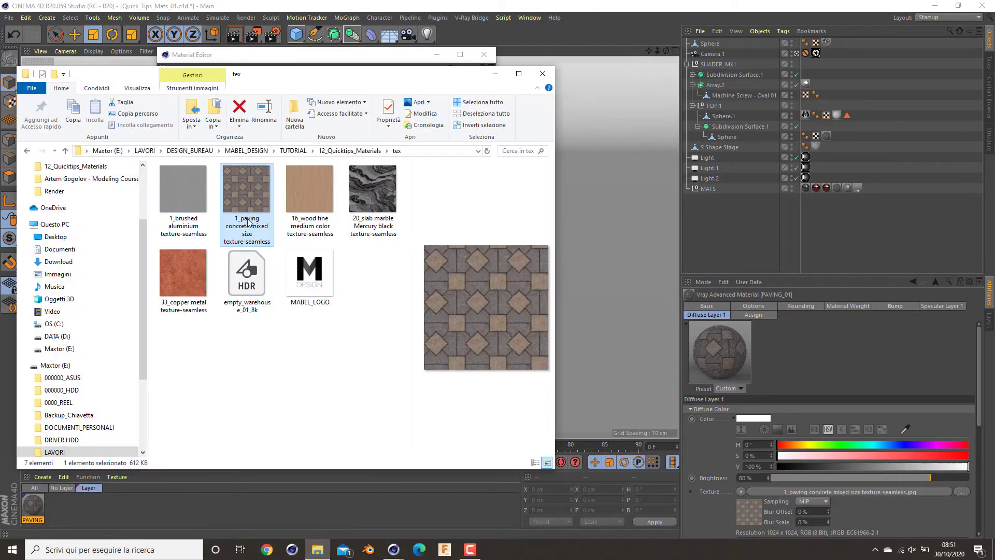
{"action": "left_click", "coordinate": [496, 73]}
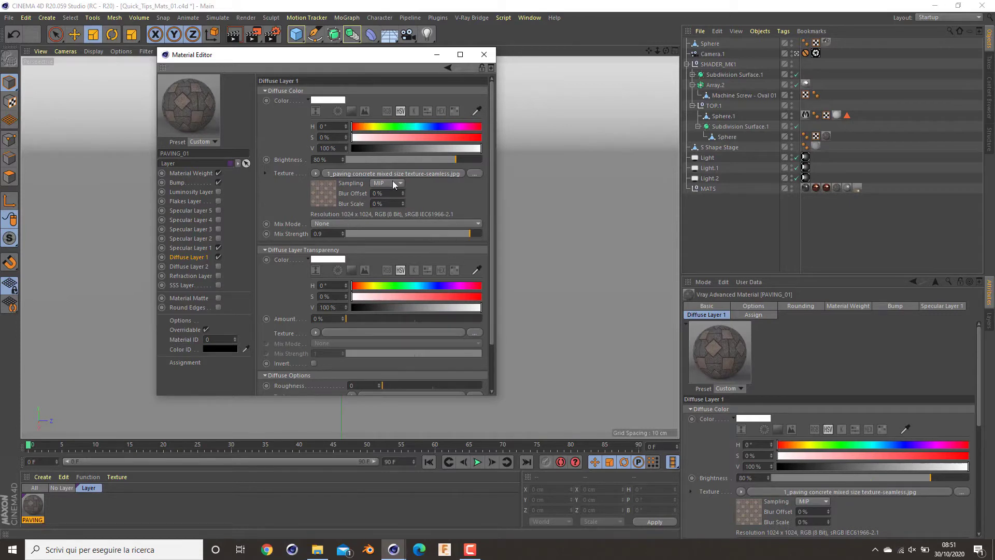
Turn off Bump and Specular Layer 1 in the PAVING_01 material.
{"action": "left_click", "coordinate": [219, 182]}
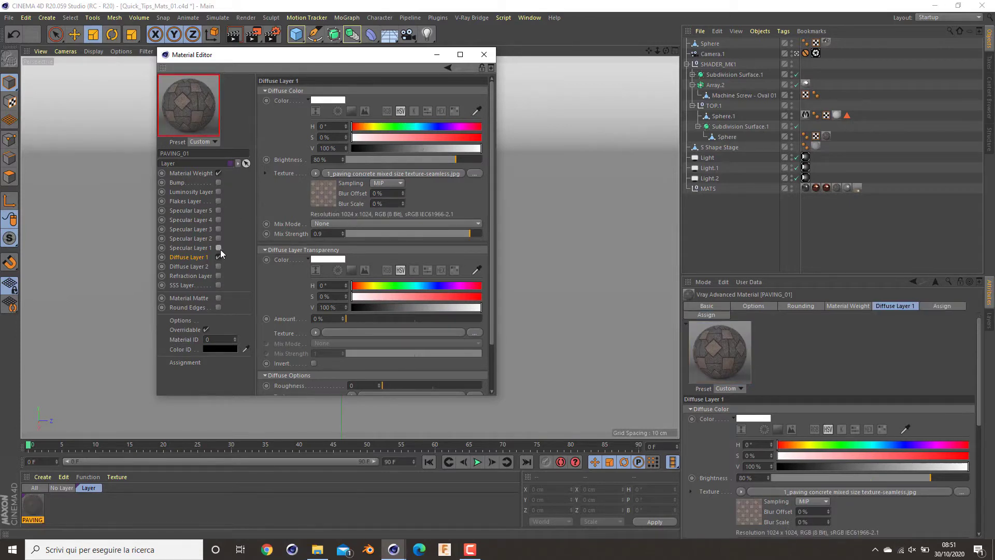
{"action": "left_click", "coordinate": [218, 247]}
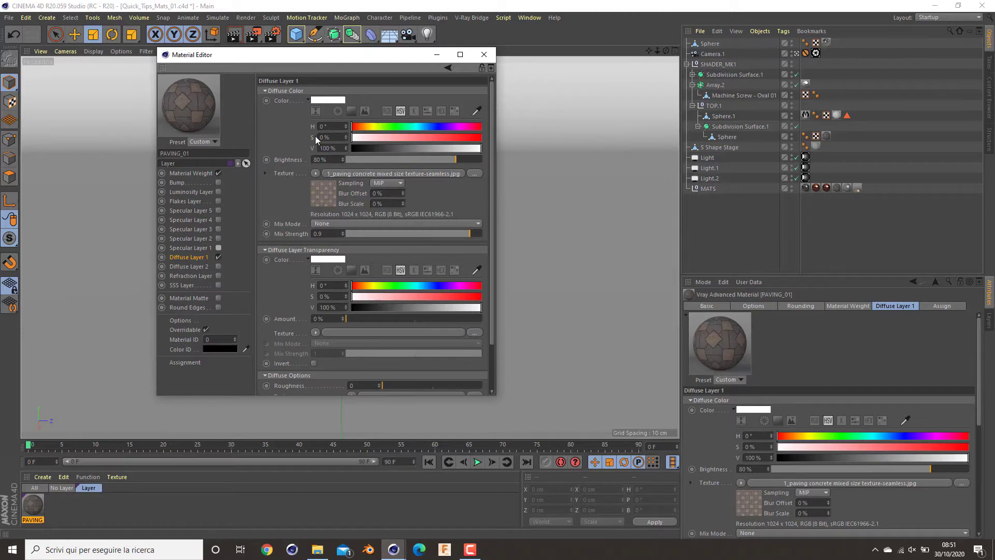
Try the Diffuse Layer 1 brightness at 100% and 90%, and return it to 80%.
{"action": "left_click_drag", "start_coordinate": [421, 160], "coordinate": [487, 160]}
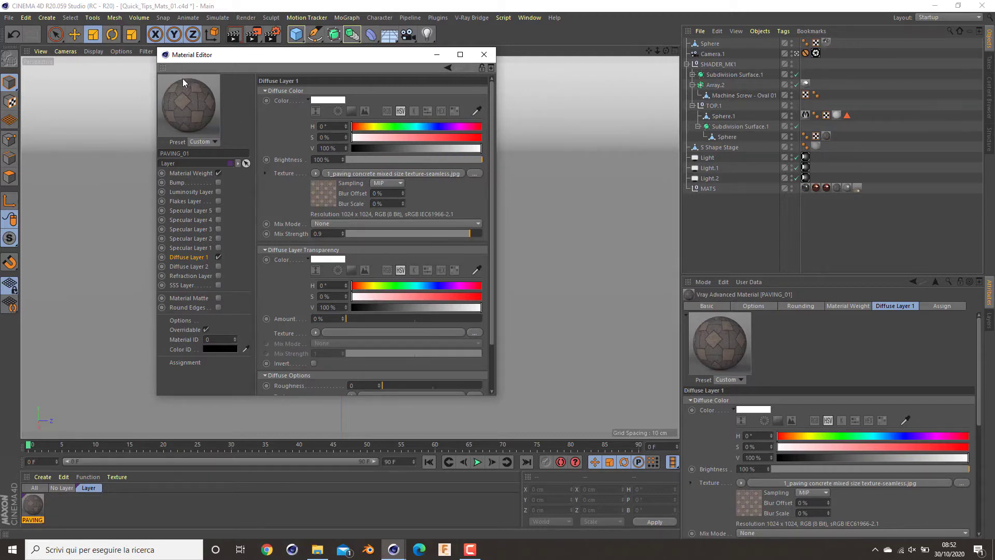
{"action": "double_click", "coordinate": [334, 158]}
{"action": "type", "text": "90"}
{"action": "key", "text": "Return"}
{"action": "type", "text": "80"}
{"action": "key", "text": "Return"}
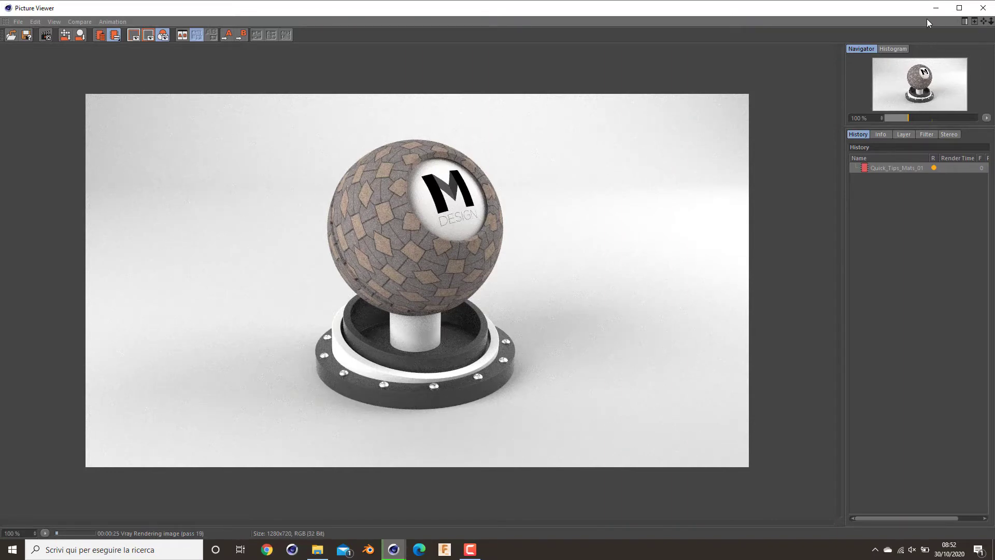
Stop the running render and close the Picture Viewer.
{"action": "left_click", "coordinate": [983, 8]}
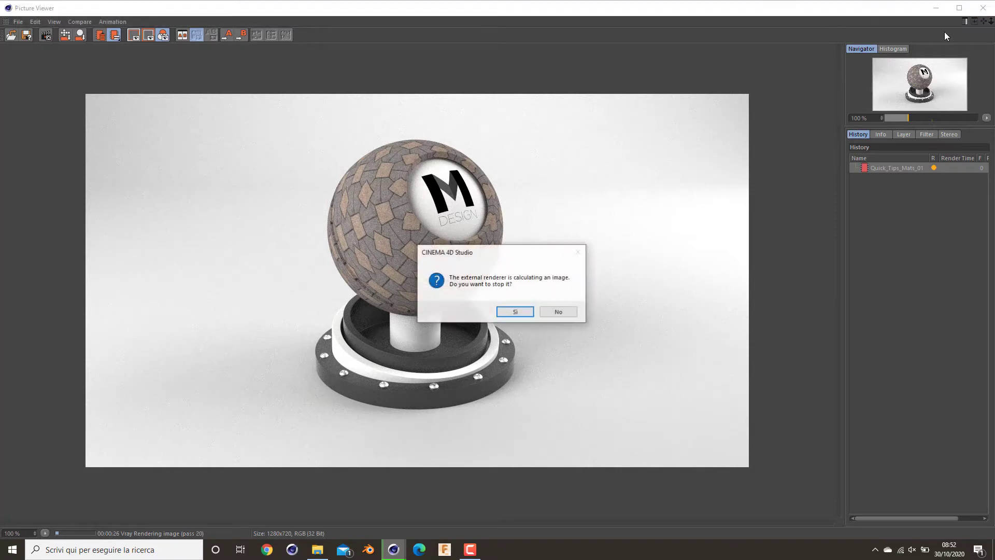
{"action": "left_click", "coordinate": [515, 312]}
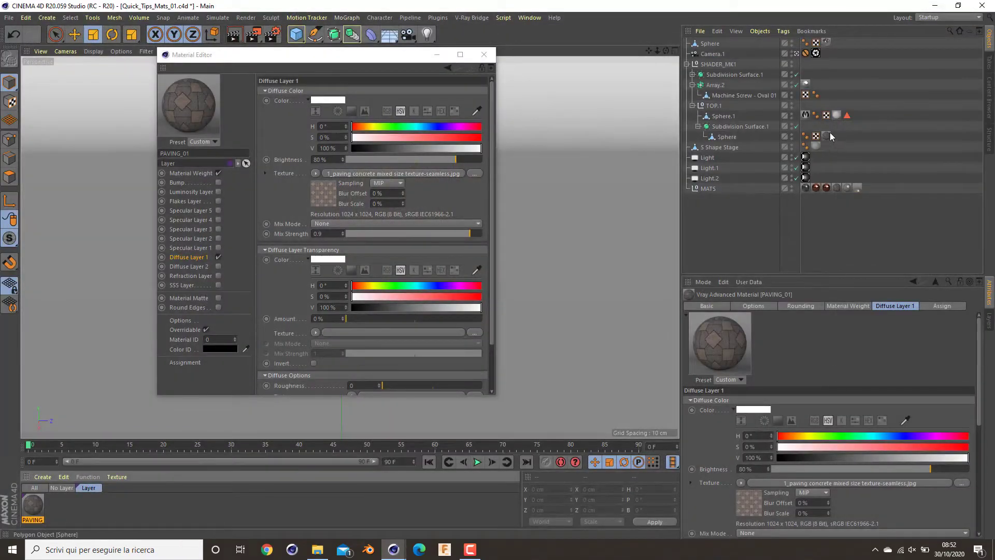
Close the Material Editor and set Length V to 133% on the paving texture tag of the Sphere under Subdivision Surface.1.
{"action": "left_click", "coordinate": [827, 136]}
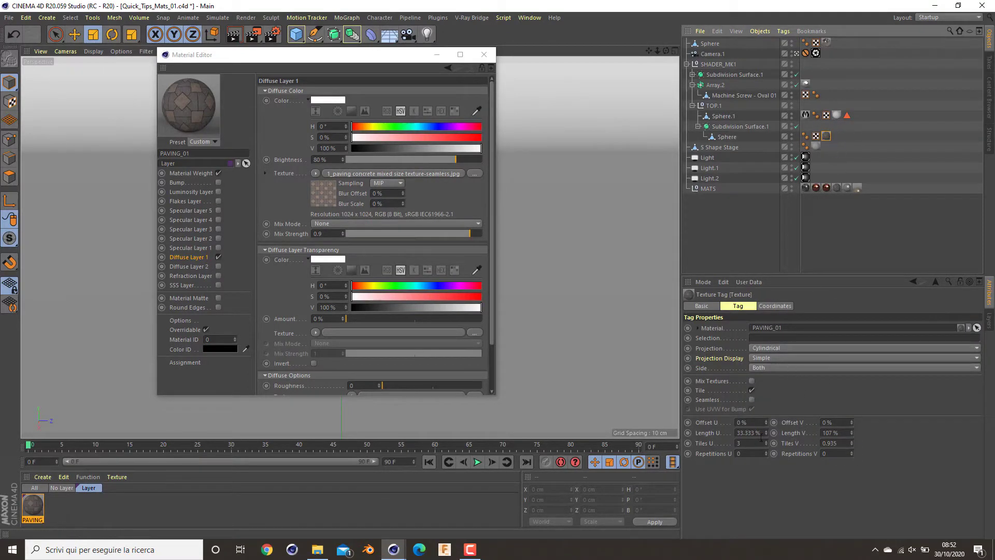
{"action": "left_click", "coordinate": [484, 54]}
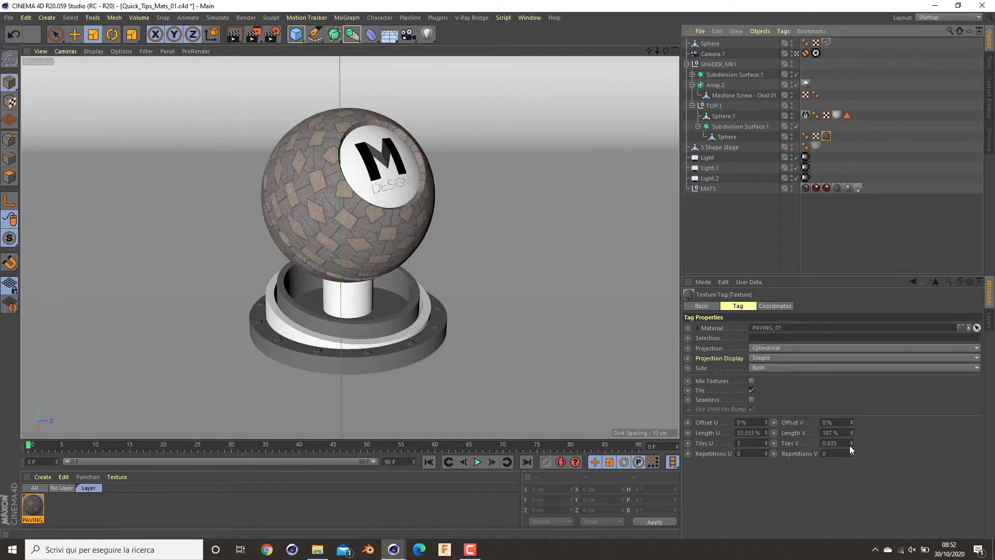
{"action": "left_click_drag", "start_coordinate": [851, 432], "coordinate": [851, 414]}
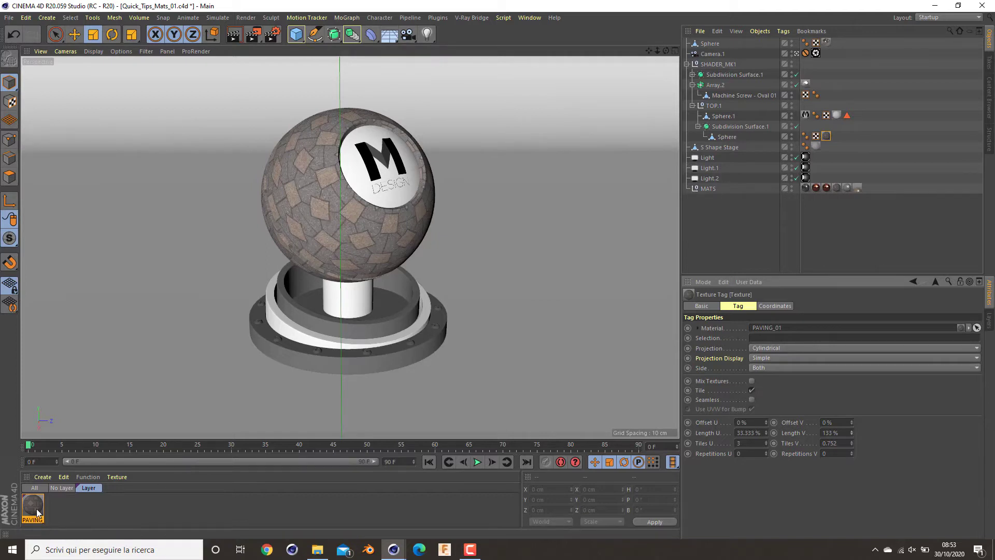
Reopen the Picture Viewer and reposition it over the viewport to examine the rendered paving sphere.
{"action": "left_click", "coordinate": [531, 19]}
{"action": "left_click", "coordinate": [576, 226]}
{"action": "left_click_drag", "start_coordinate": [510, 6], "coordinate": [497, 37]}
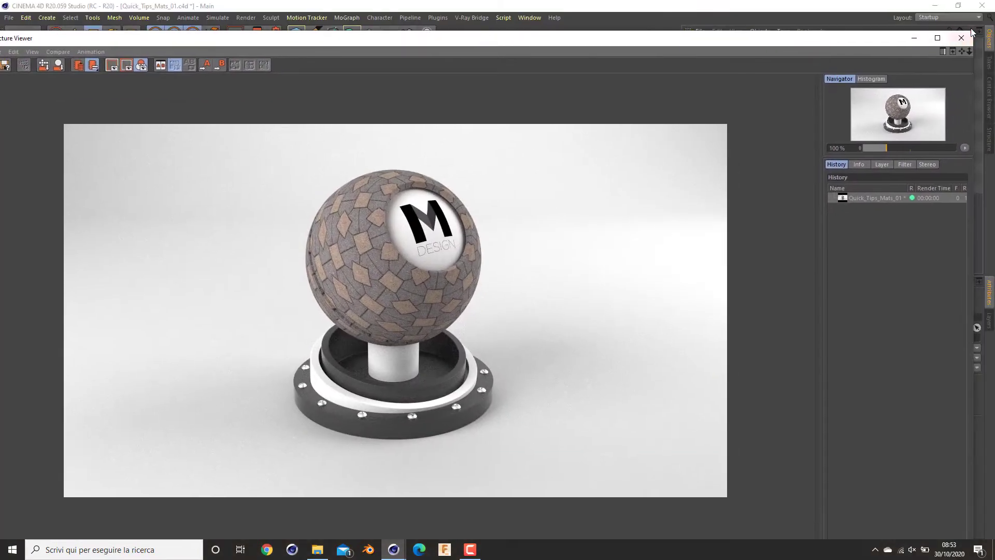
{"action": "left_click_drag", "start_coordinate": [971, 32], "coordinate": [601, 215]}
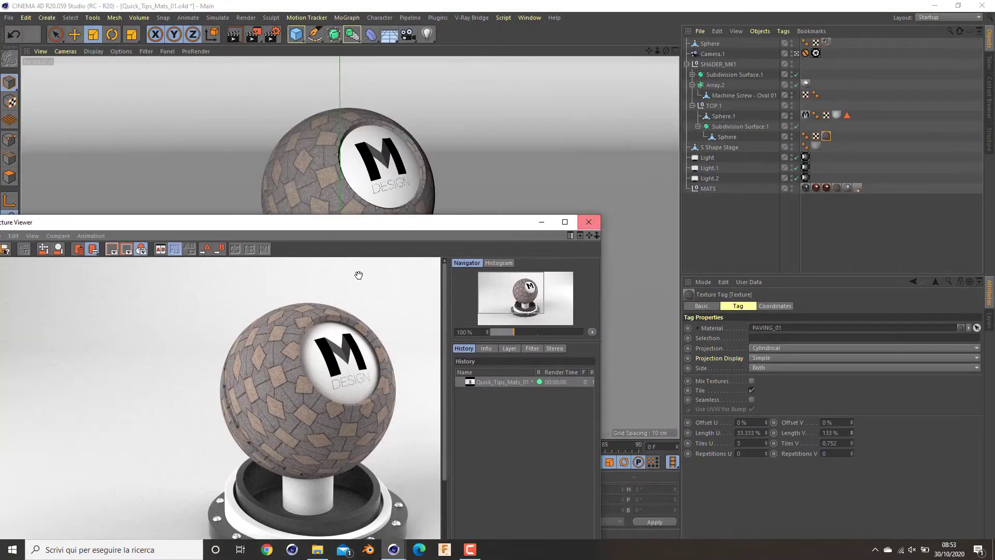
{"action": "left_click_drag", "start_coordinate": [412, 228], "coordinate": [594, 101]}
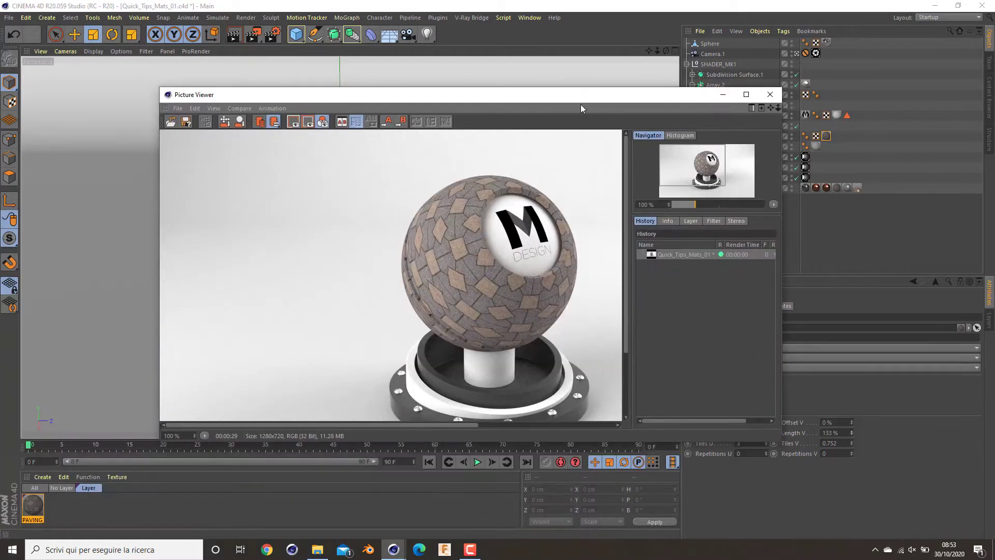
{"action": "left_click_drag", "start_coordinate": [499, 271], "coordinate": [454, 245]}
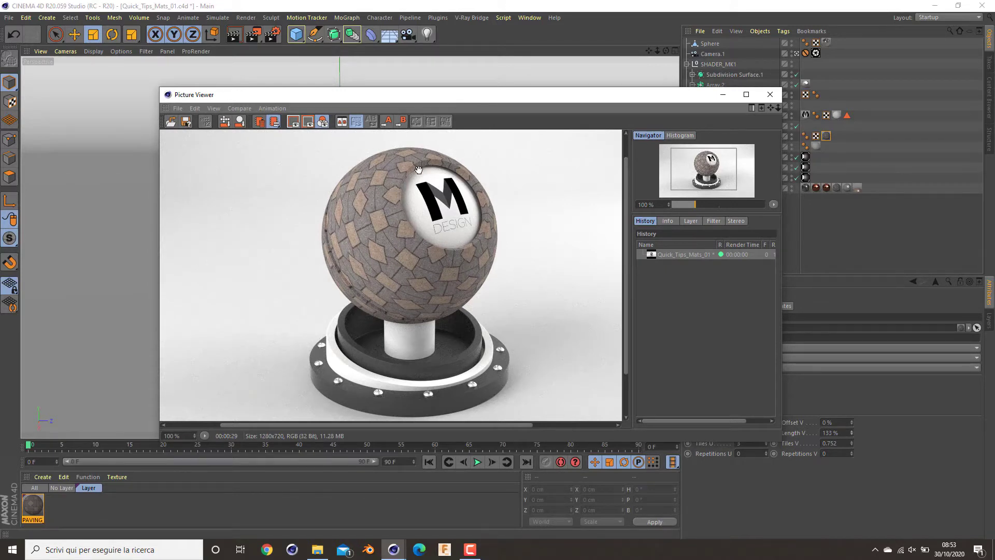
Enable Bump in the PAVING_01 material and set the Diffuse Layer 1 texture's mix strength to 0.
{"action": "double_click", "coordinate": [39, 511]}
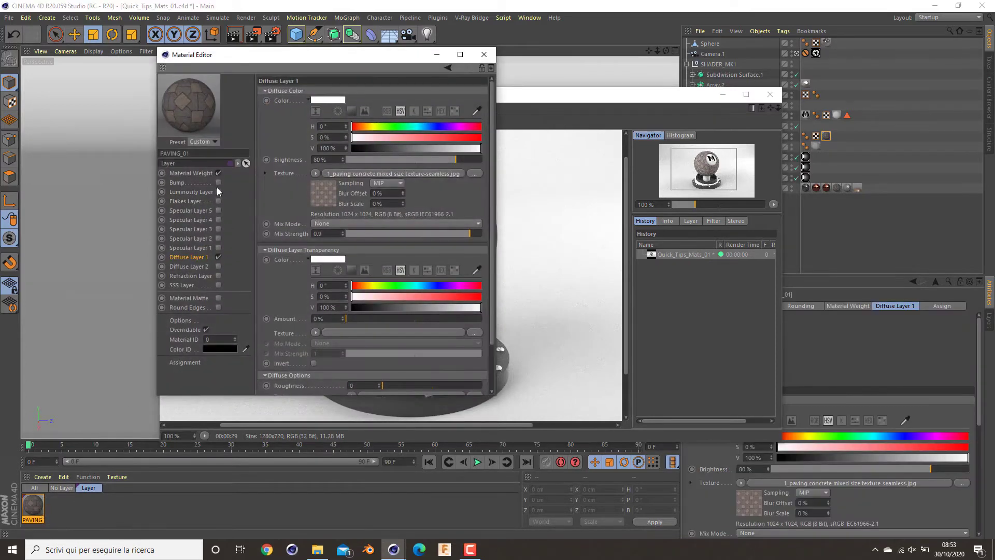
{"action": "left_click", "coordinate": [218, 182]}
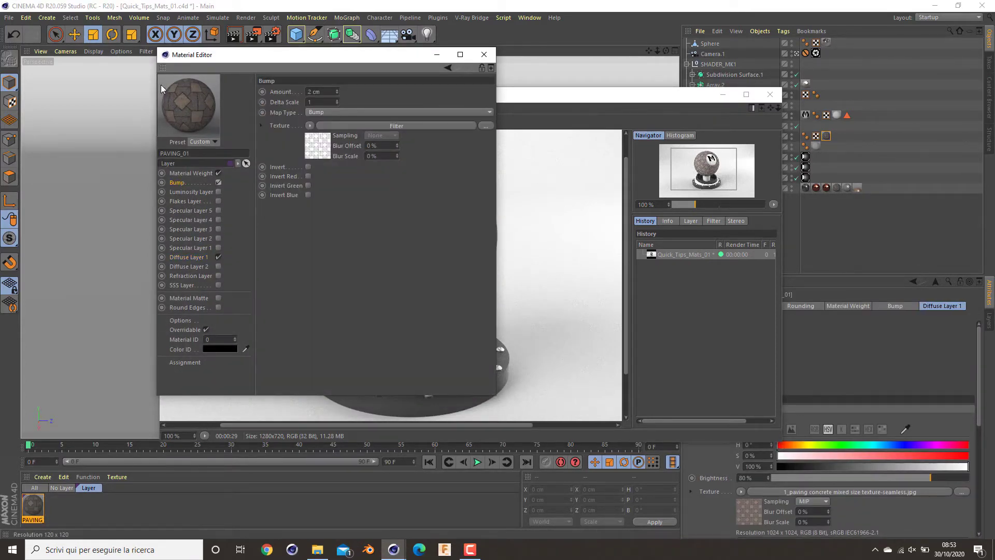
{"action": "left_click", "coordinate": [205, 257]}
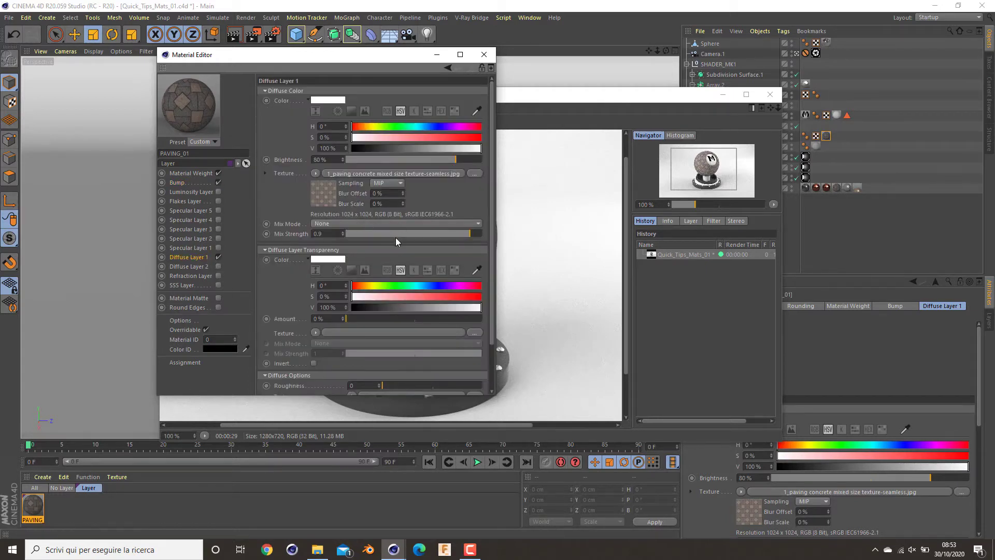
{"action": "left_click_drag", "start_coordinate": [387, 233], "coordinate": [250, 250]}
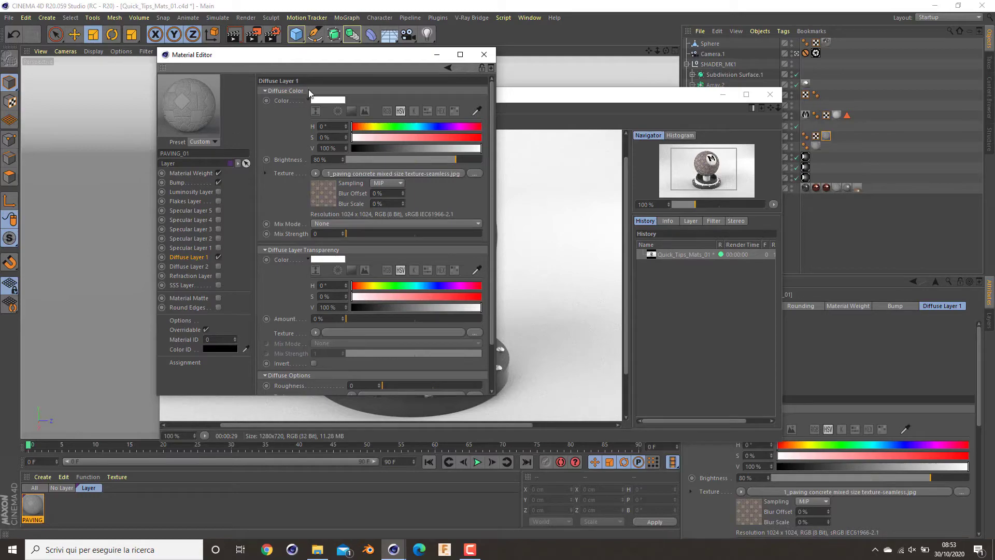
Render the bump-only sphere in the Picture Viewer, and close the viewer while stopping the render.
{"action": "left_click", "coordinate": [254, 36]}
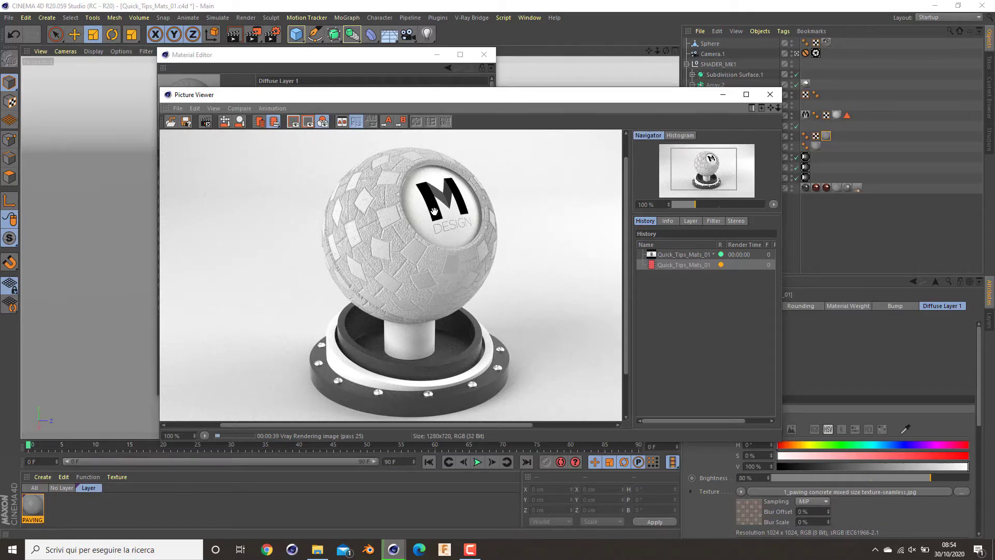
{"action": "left_click", "coordinate": [770, 94]}
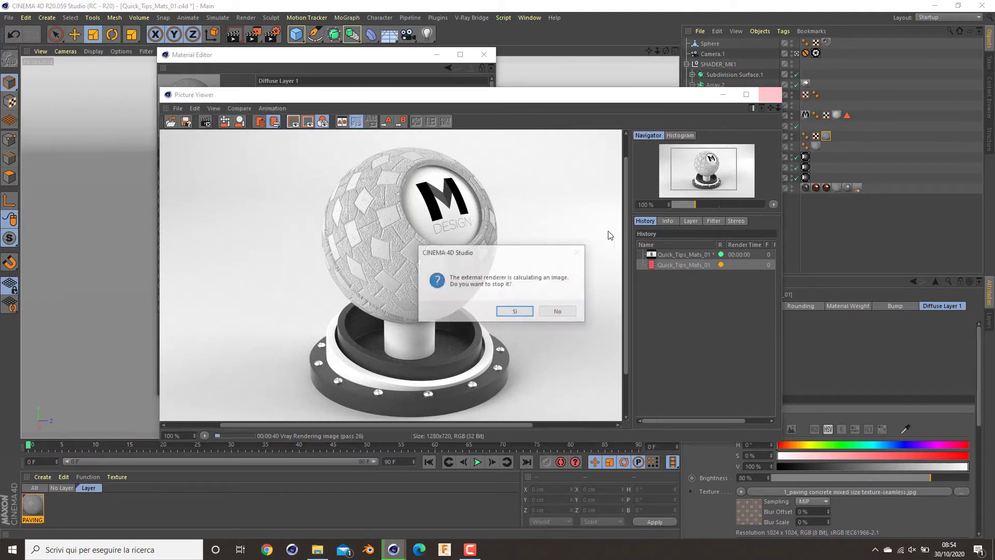
{"action": "left_click", "coordinate": [519, 312]}
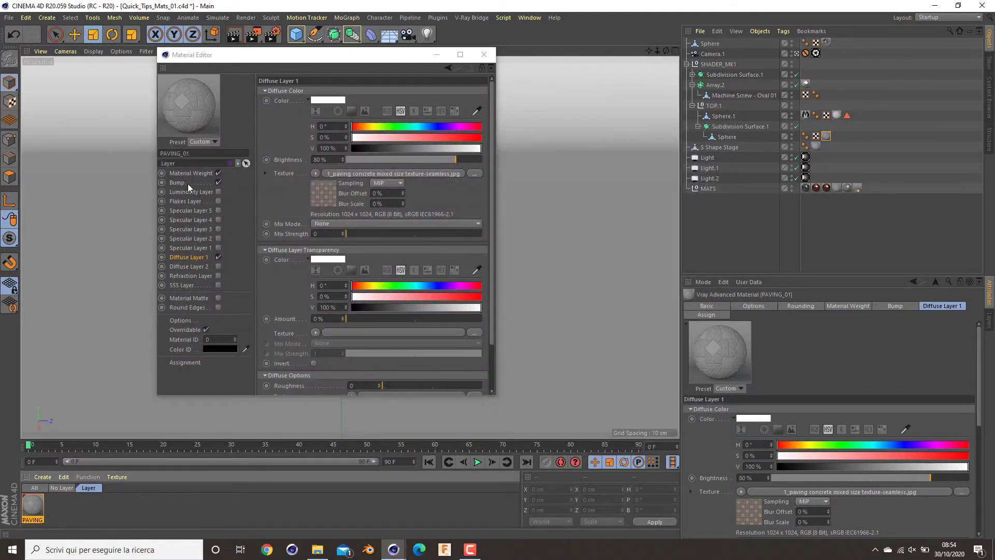
Compare the Bump and Diffuse Layer 1 settings and open the bump's Filter shader.
{"action": "left_click", "coordinate": [177, 183]}
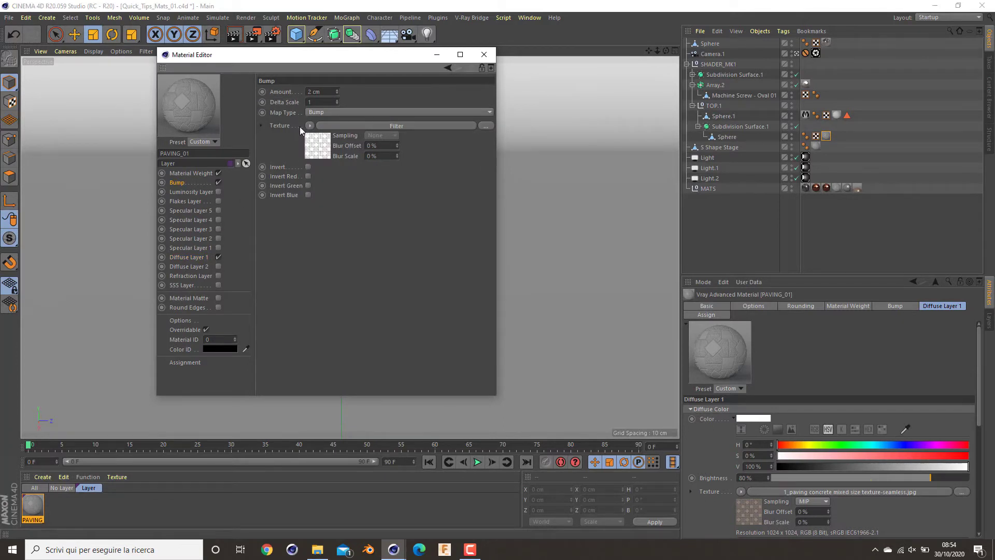
{"action": "left_click", "coordinate": [189, 257]}
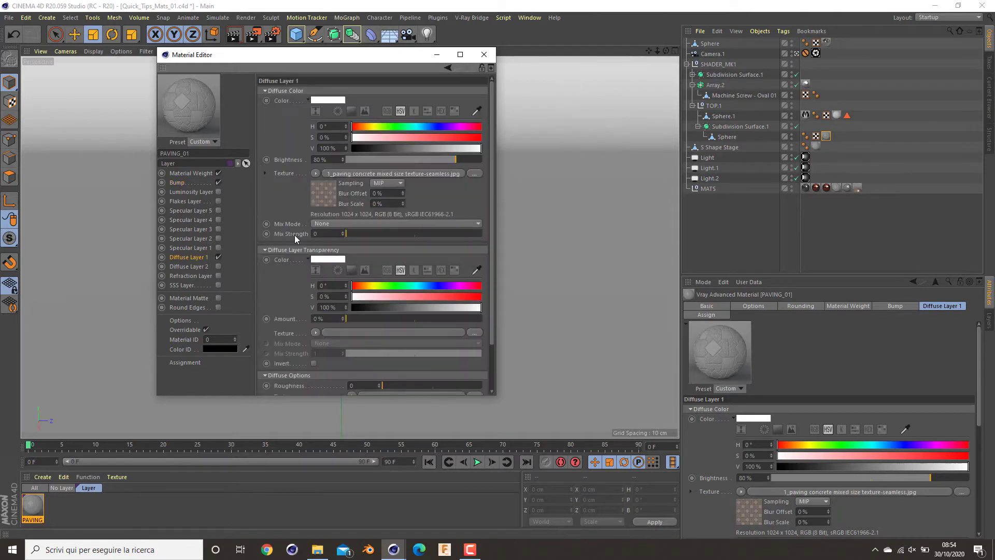
{"action": "left_click", "coordinate": [179, 183]}
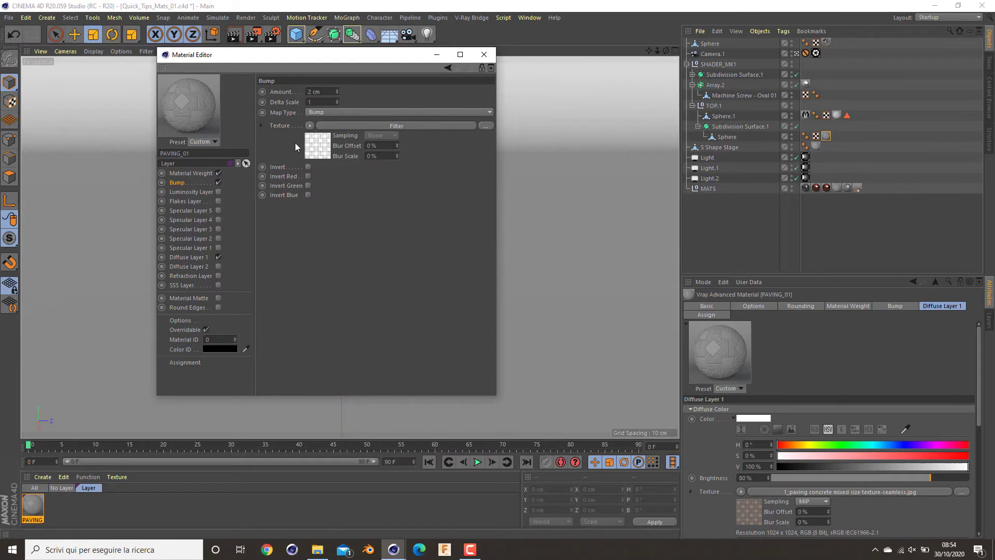
{"action": "left_click", "coordinate": [322, 145]}
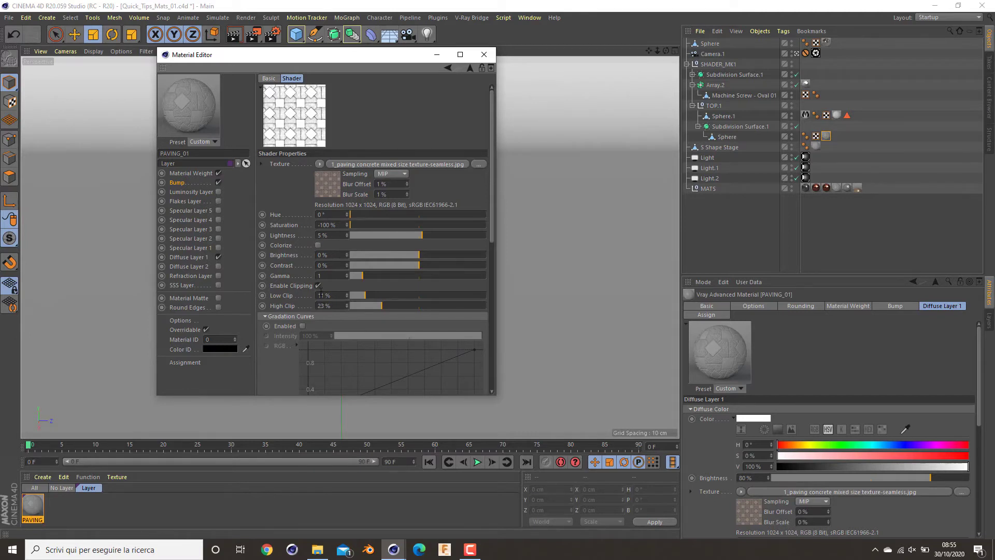
Toggle the Filter shader's clipping off and on to compare its effect, and return to the Bump settings.
{"action": "left_click", "coordinate": [318, 286]}
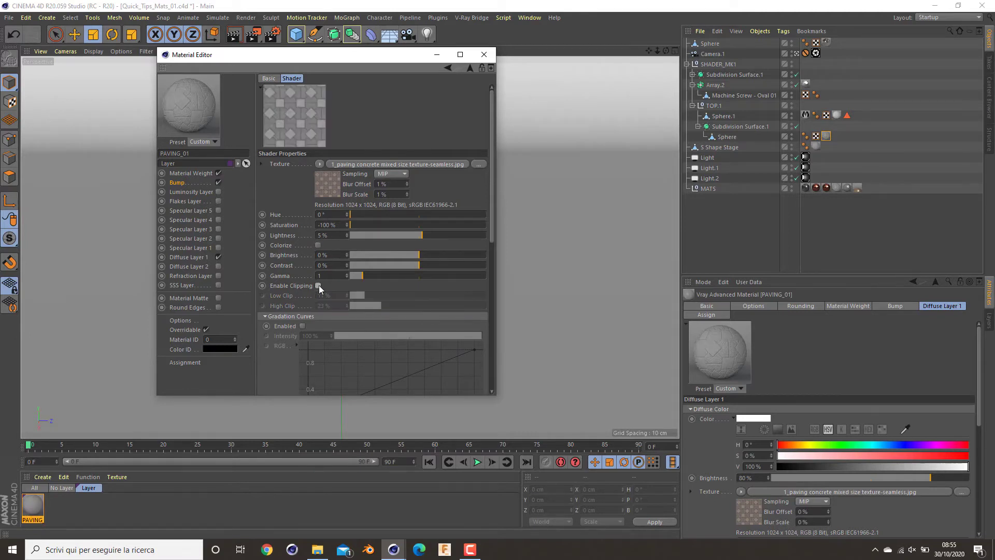
{"action": "left_click", "coordinate": [318, 286]}
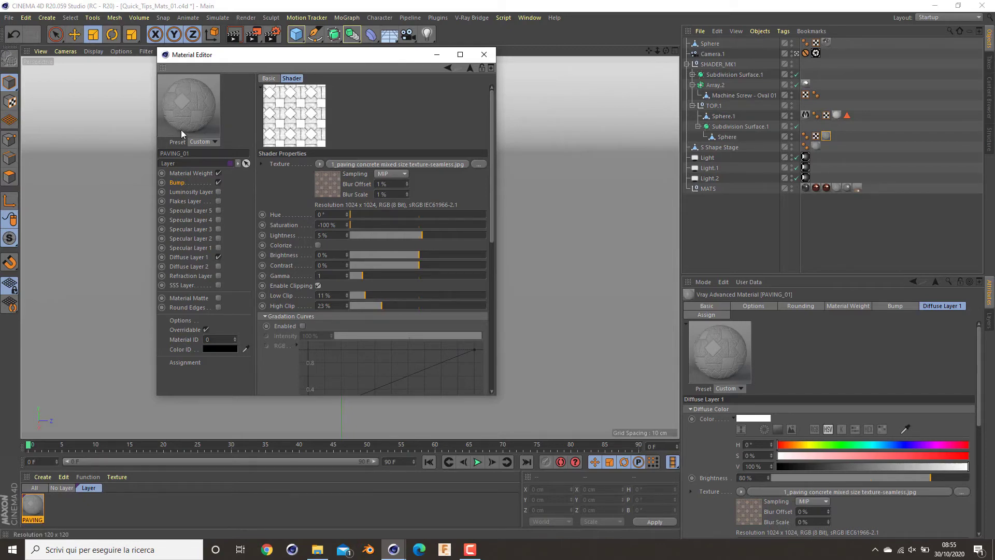
{"action": "left_click", "coordinate": [197, 182]}
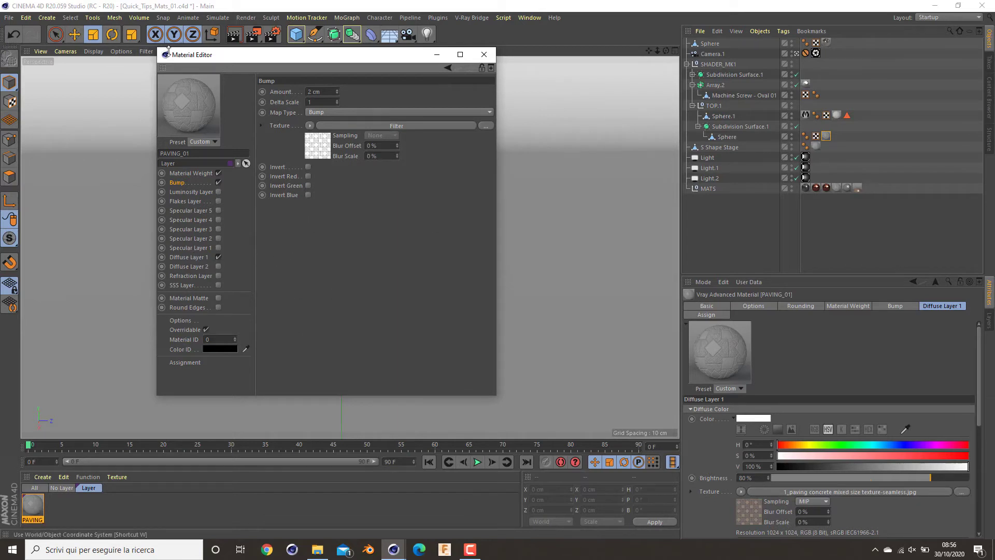
Enable Specular Layer 1 in the PAVING_01 material, inspect its Filter texture shader, and return to the Diffuse Layer 1 settings.
{"action": "left_click", "coordinate": [219, 248]}
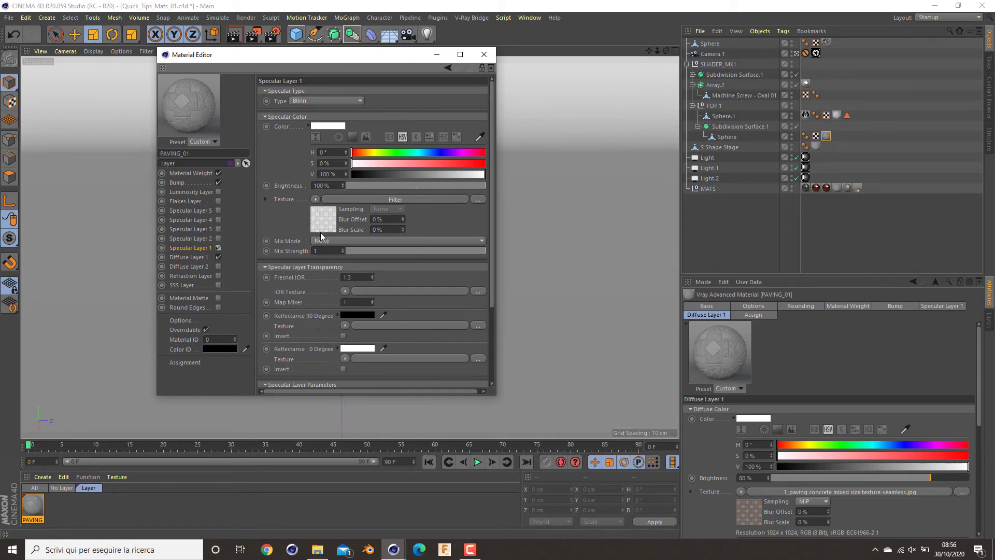
{"action": "left_click", "coordinate": [325, 215]}
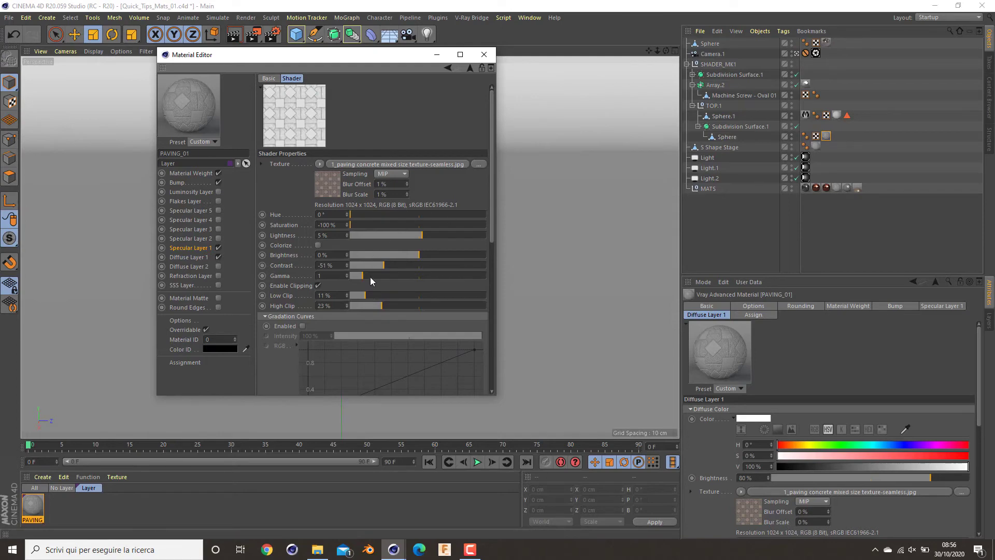
{"action": "left_click", "coordinate": [178, 257]}
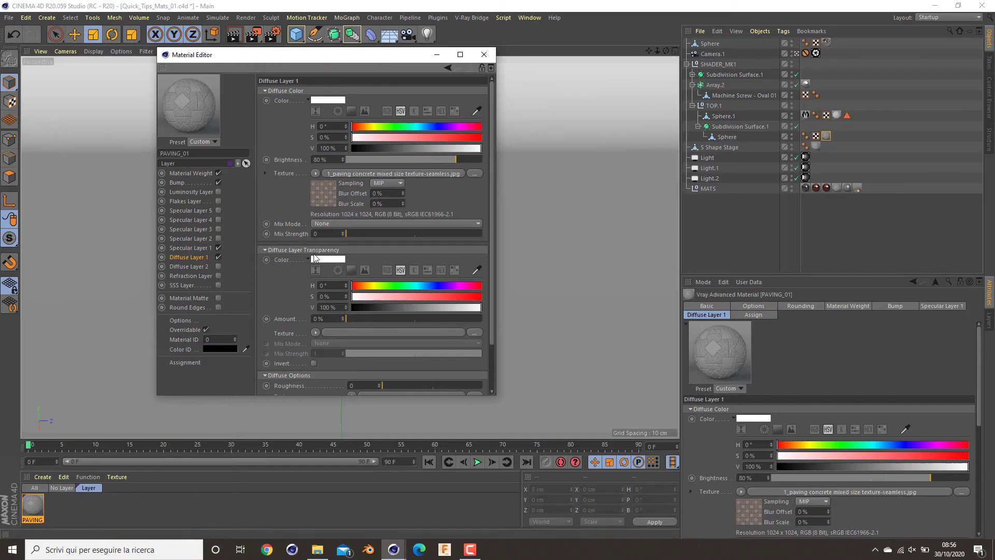
Render the sphere with bump and specular but no diffuse texture in the Picture Viewer, and close the viewer while stopping the render.
{"action": "left_click", "coordinate": [253, 34]}
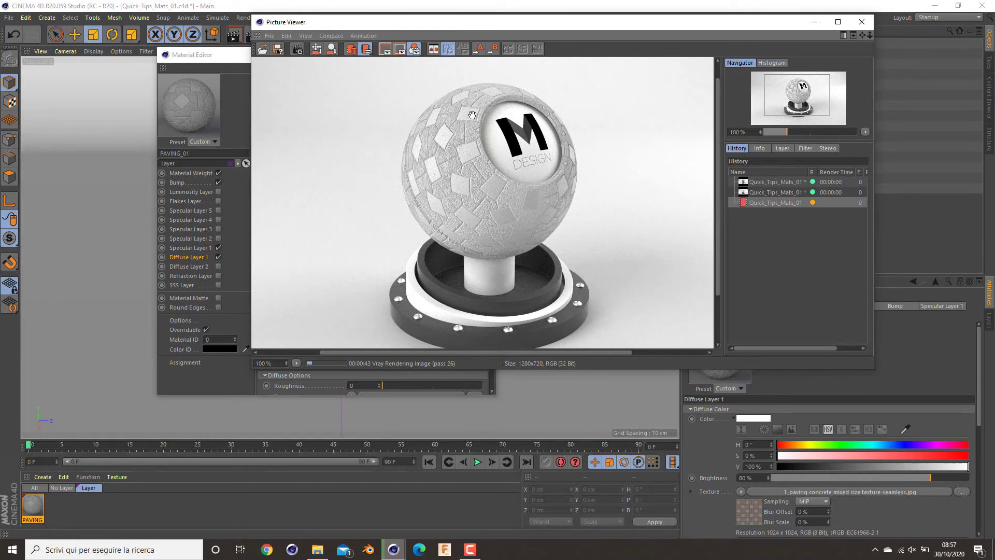
{"action": "left_click", "coordinate": [862, 22]}
{"action": "left_click", "coordinate": [512, 312]}
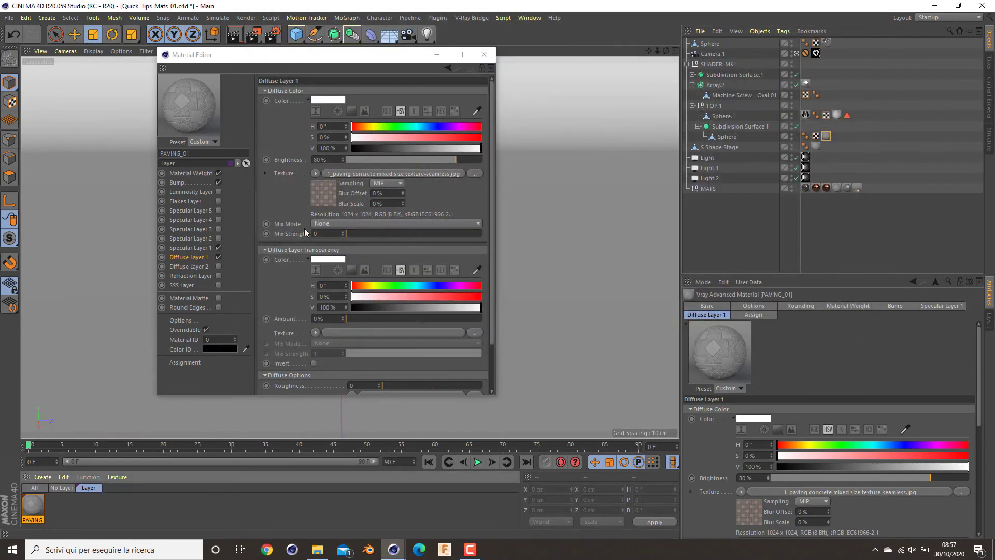
Set the Diffuse Layer 1 texture's mix strength to 0.9 and render the complete paving material in the Picture Viewer.
{"action": "left_click", "coordinate": [325, 233]}
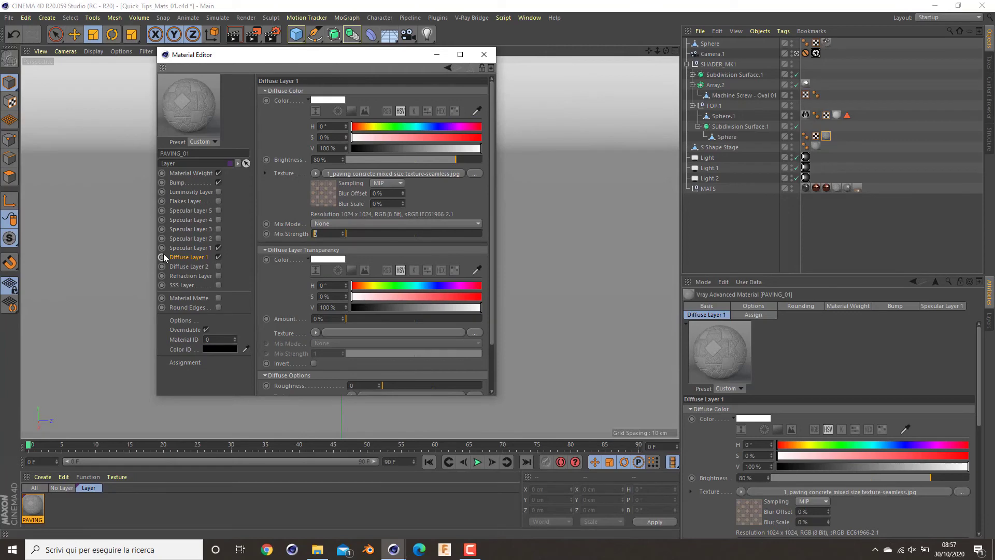
{"action": "type", "text": "0.9"}
{"action": "key", "text": "Return"}
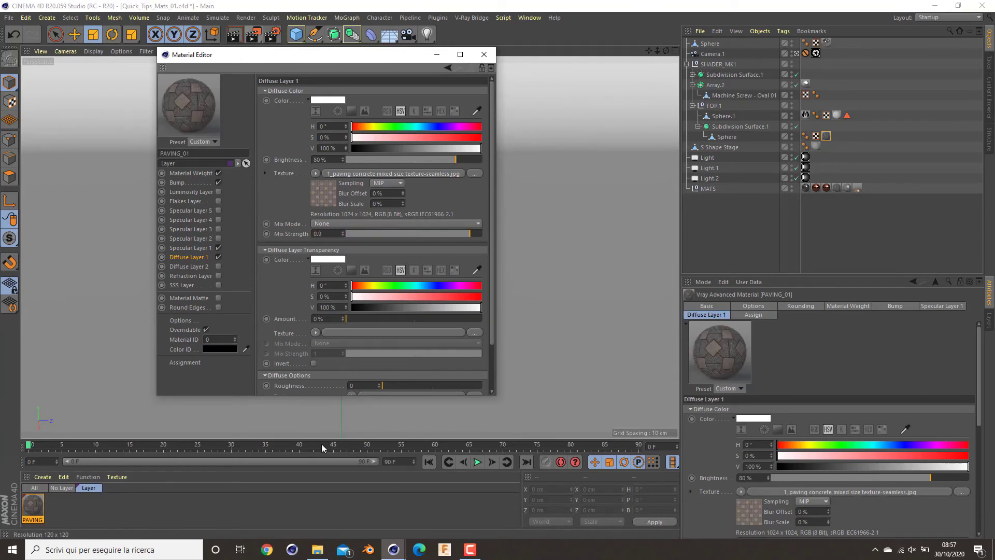
{"action": "left_click", "coordinate": [258, 36]}
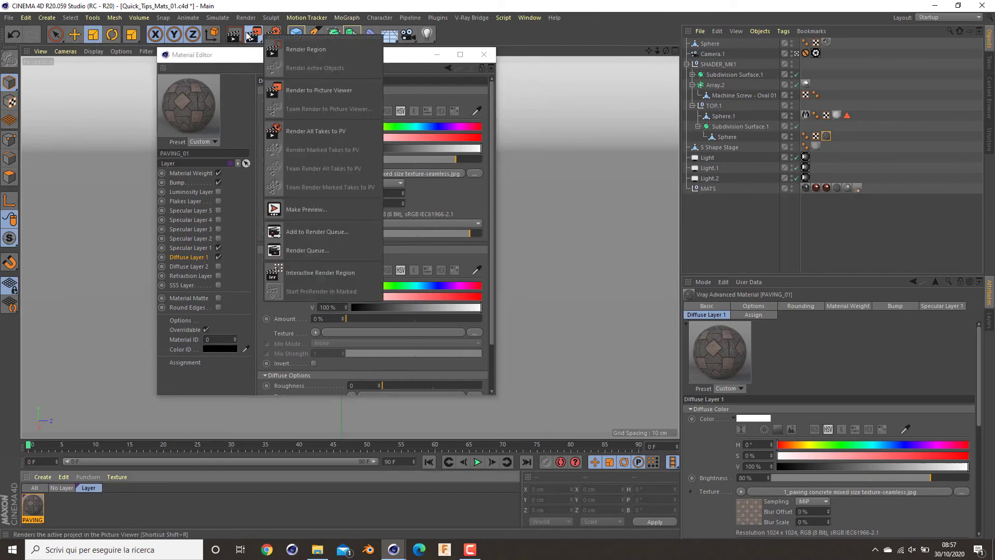
{"action": "left_click", "coordinate": [251, 36]}
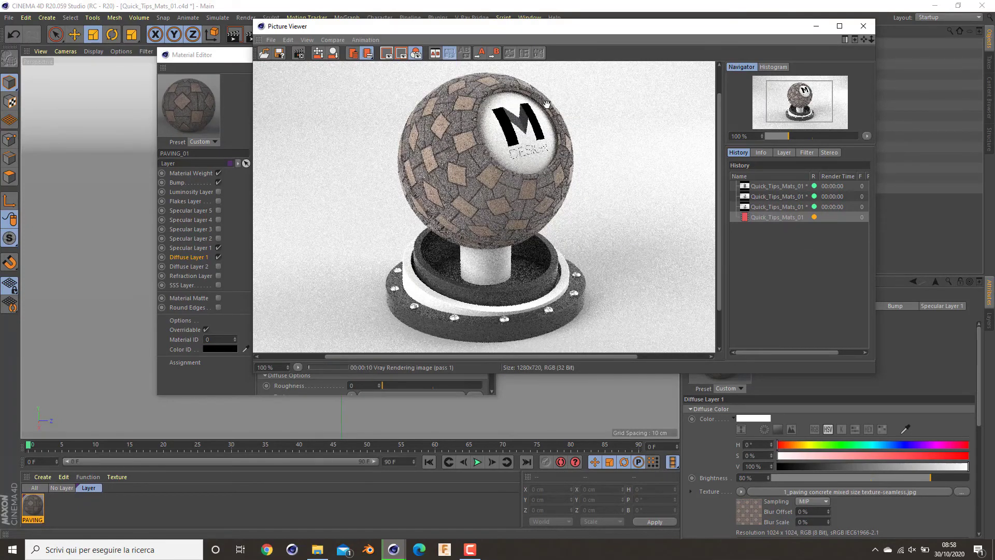
Compare the first render in the Picture Viewer history with the current render by switching between them.
{"action": "left_click", "coordinate": [782, 185]}
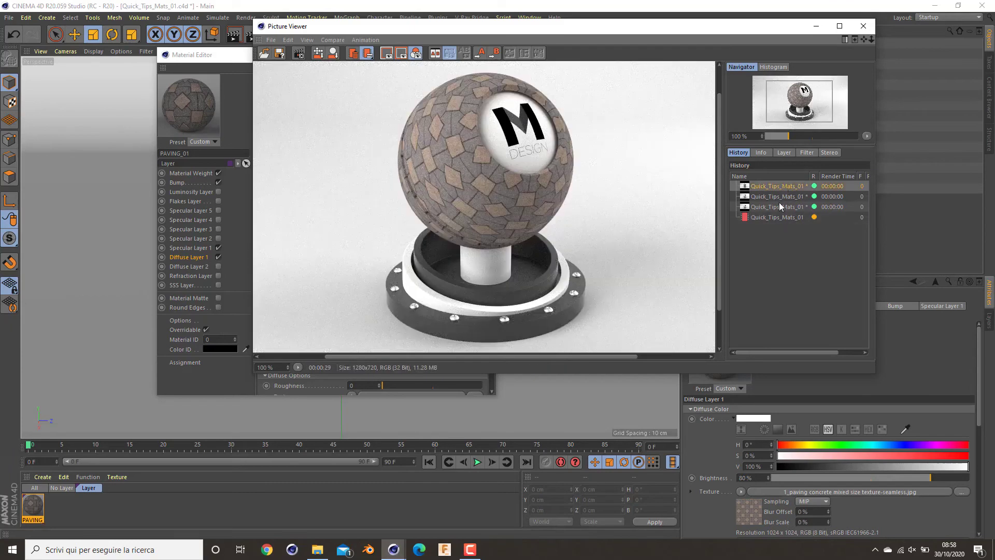
{"action": "left_click", "coordinate": [778, 185]}
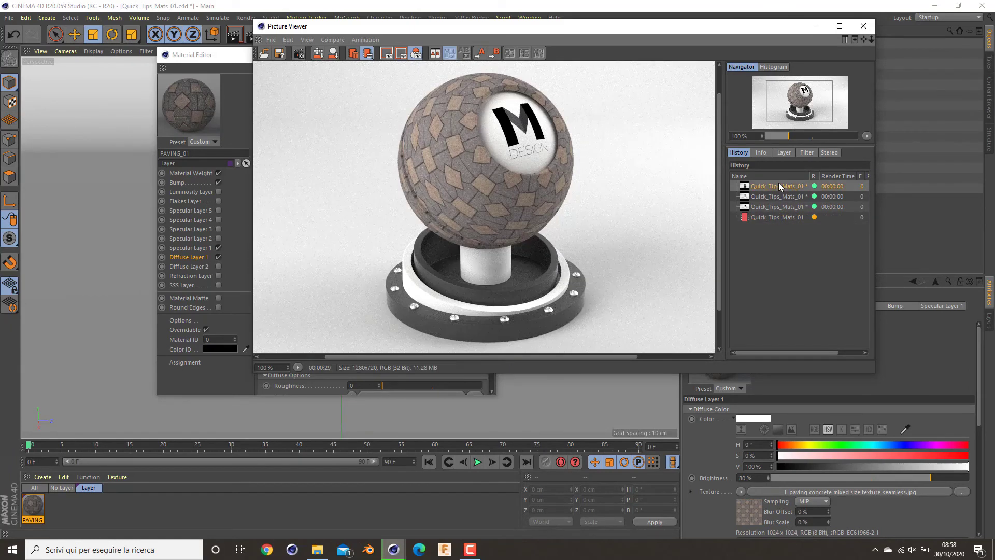
{"action": "left_click", "coordinate": [773, 220]}
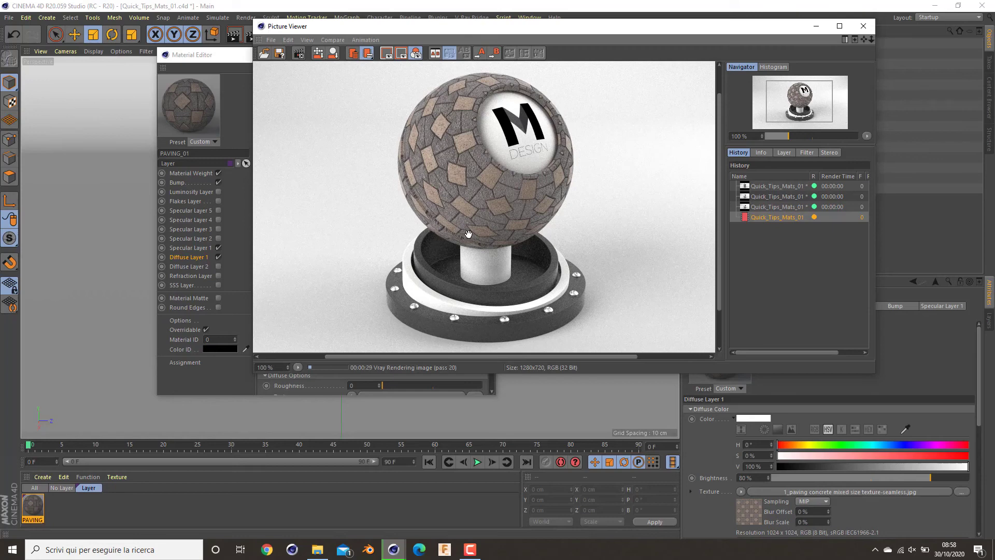
{"action": "left_click", "coordinate": [766, 187]}
{"action": "left_click", "coordinate": [777, 217]}
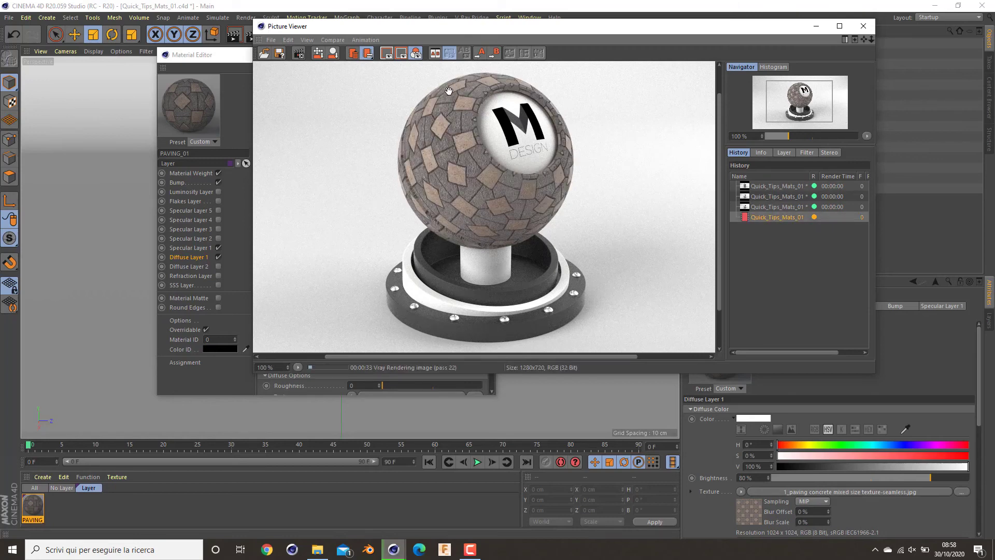